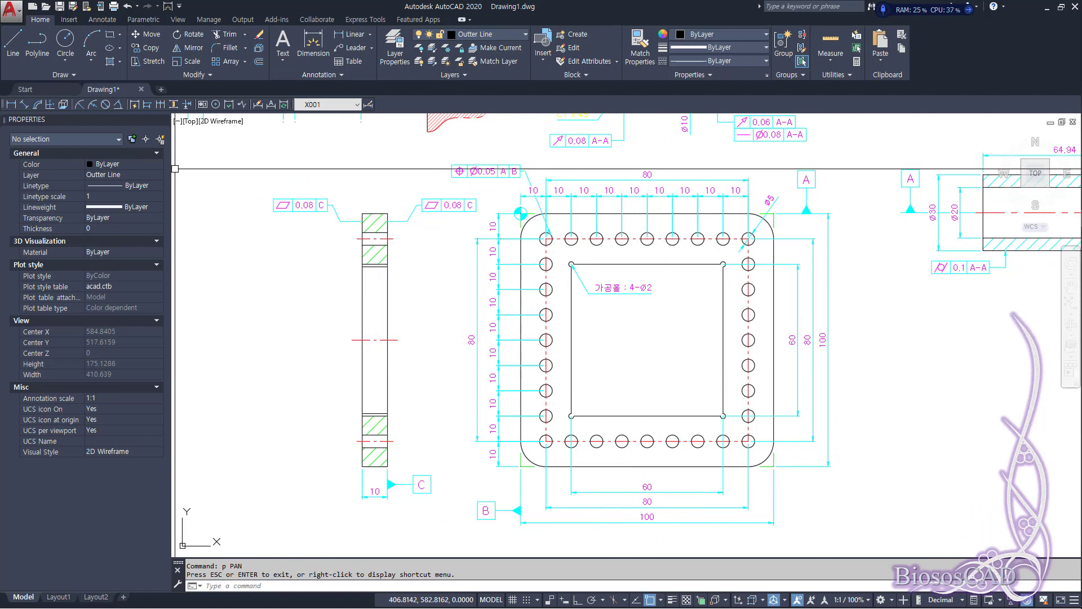
# - Start a plot of the drawing with DWG To PDF.pc3 as the printer/plotter
pyautogui.click(244, 20)
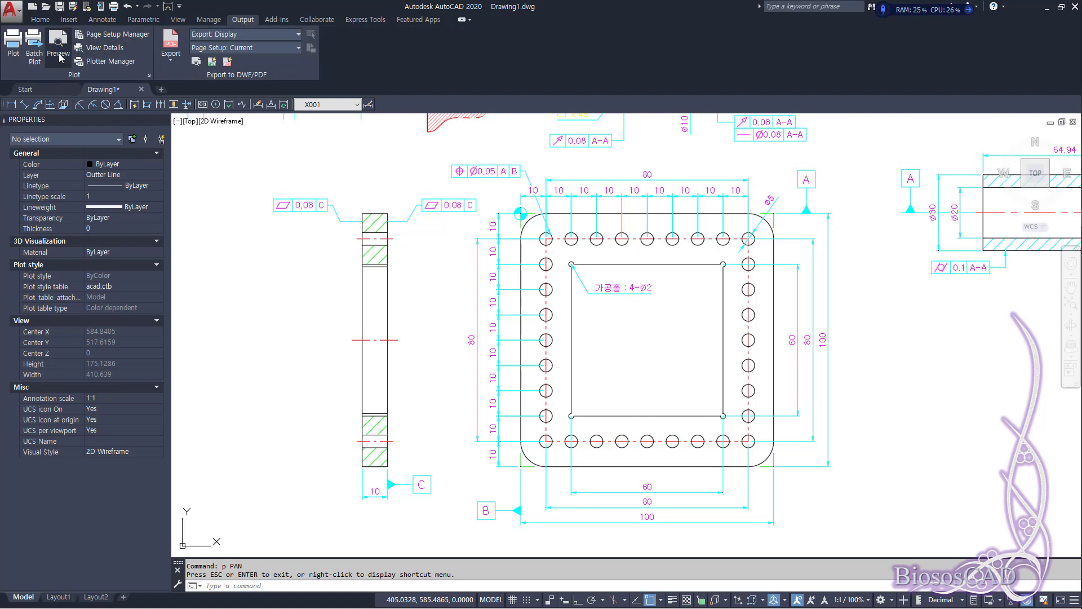
pyautogui.click(18, 53)
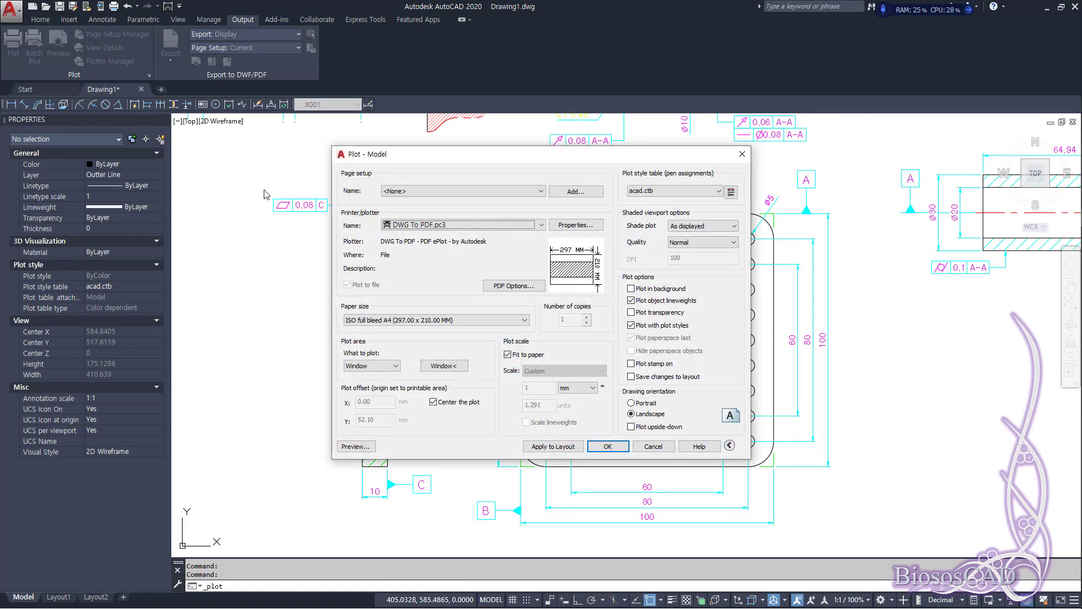
pyautogui.click(541, 225)
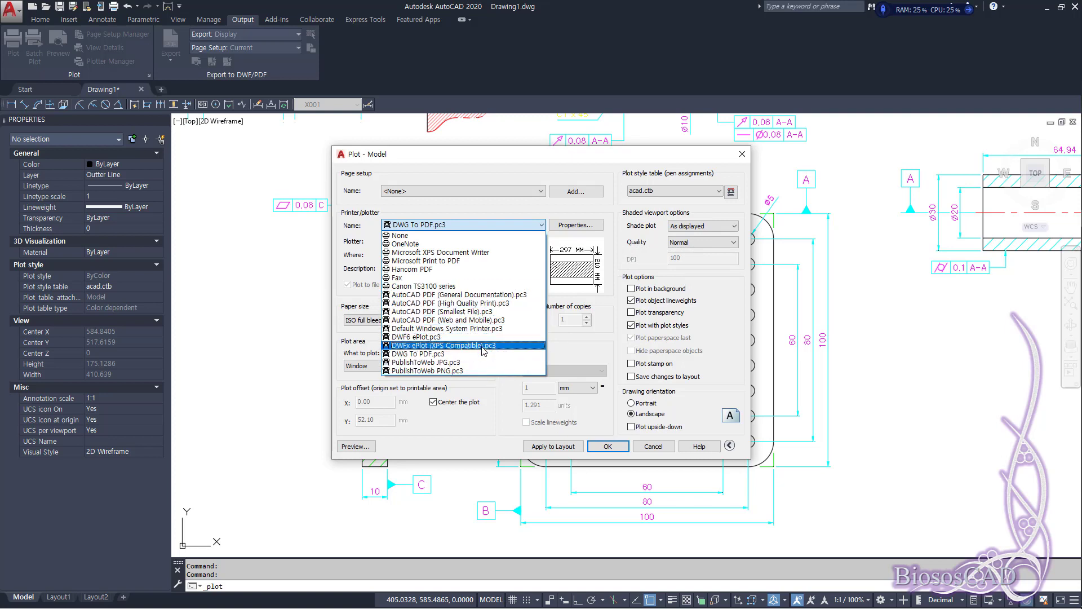
pyautogui.click(439, 353)
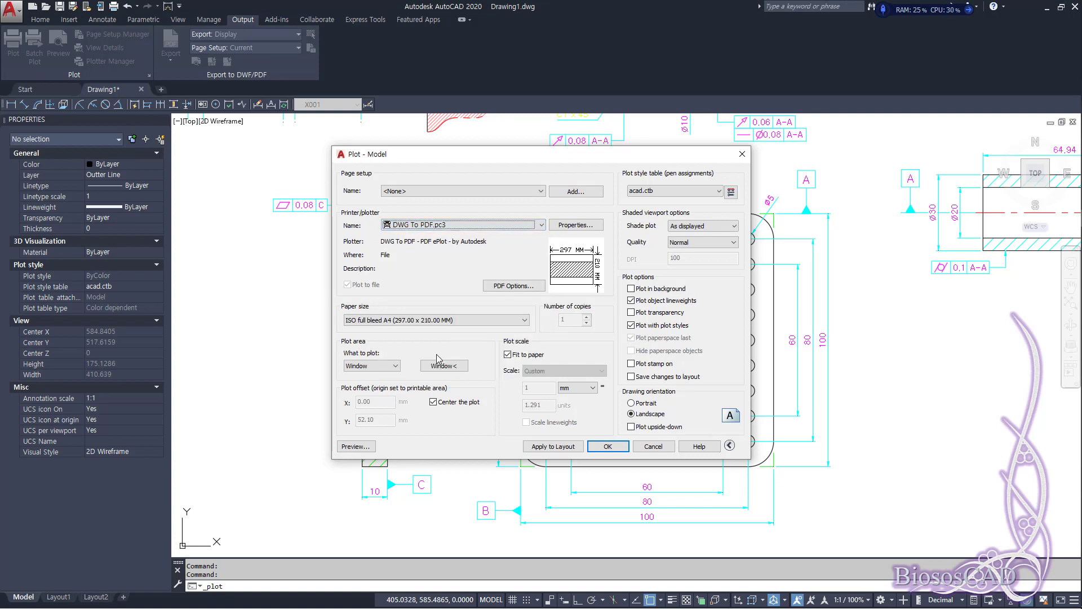
pyautogui.click(509, 286)
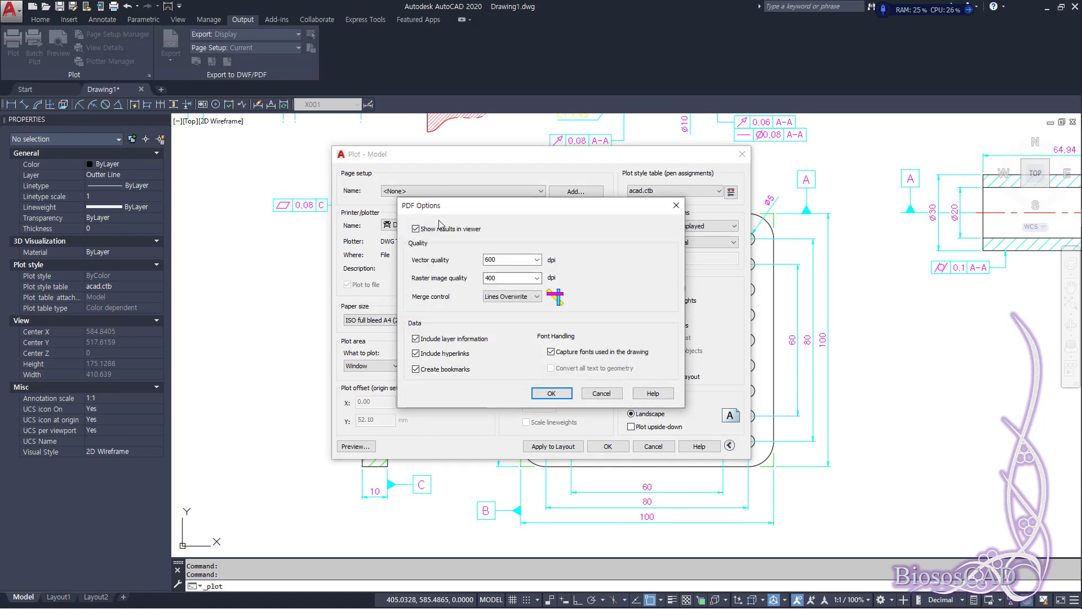
pyautogui.click(537, 260)
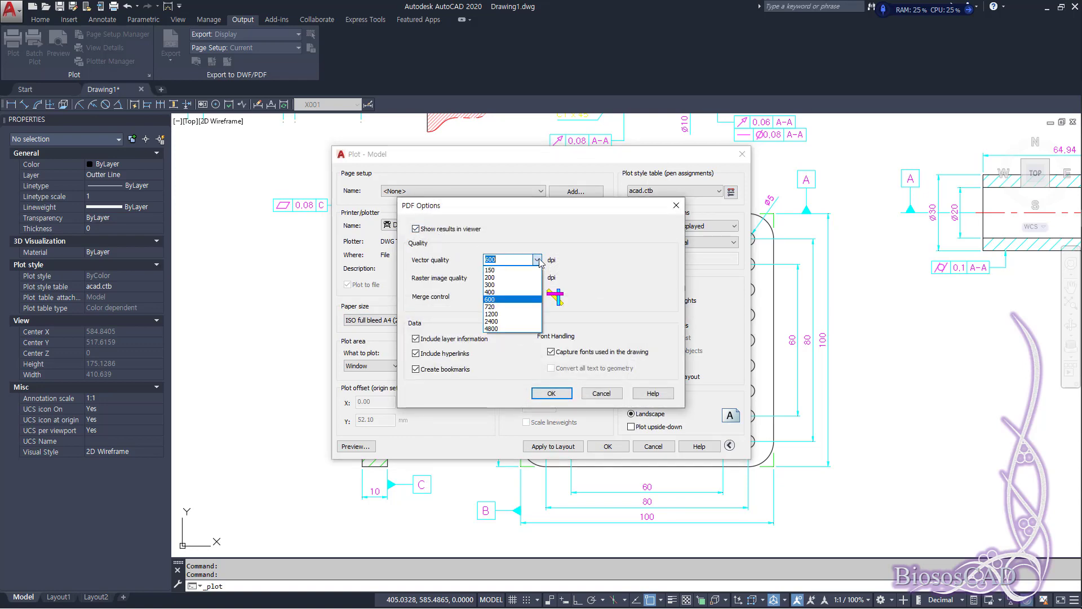
pyautogui.click(538, 260)
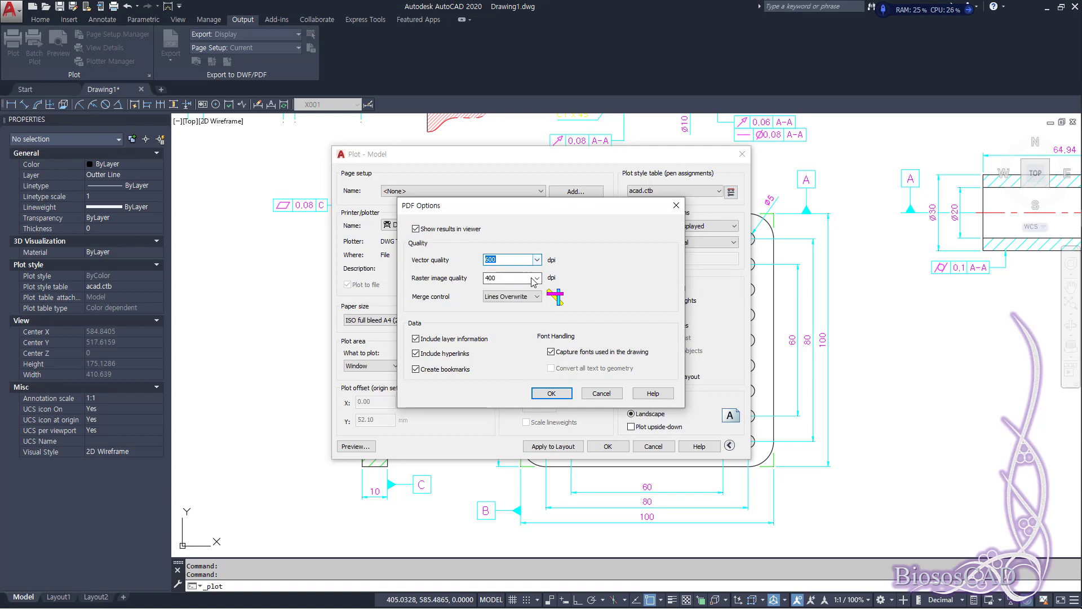
pyautogui.click(537, 278)
pyautogui.click(538, 278)
pyautogui.click(535, 297)
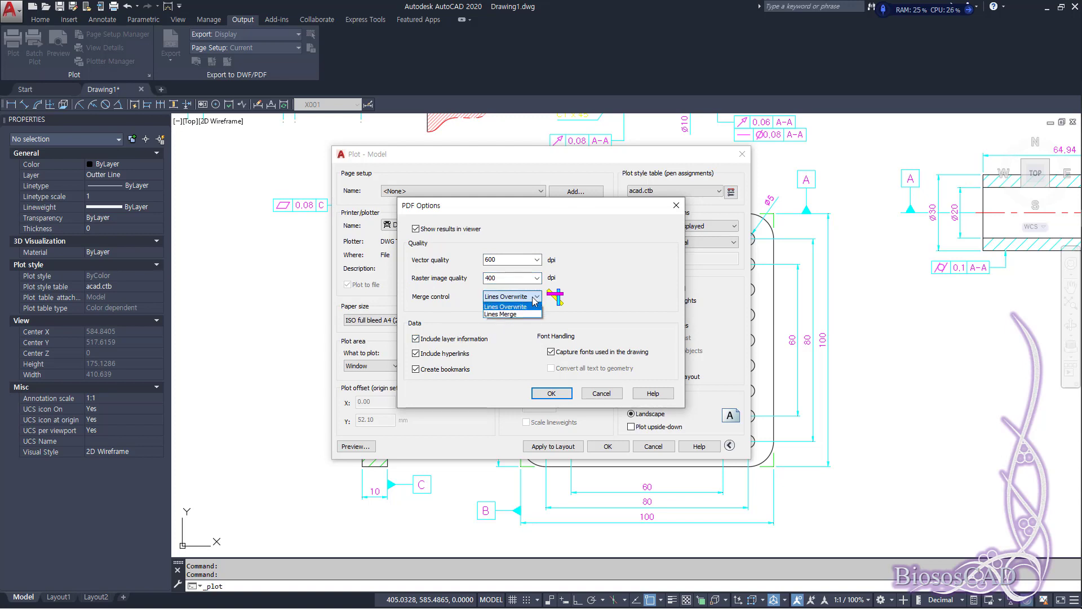
pyautogui.click(503, 314)
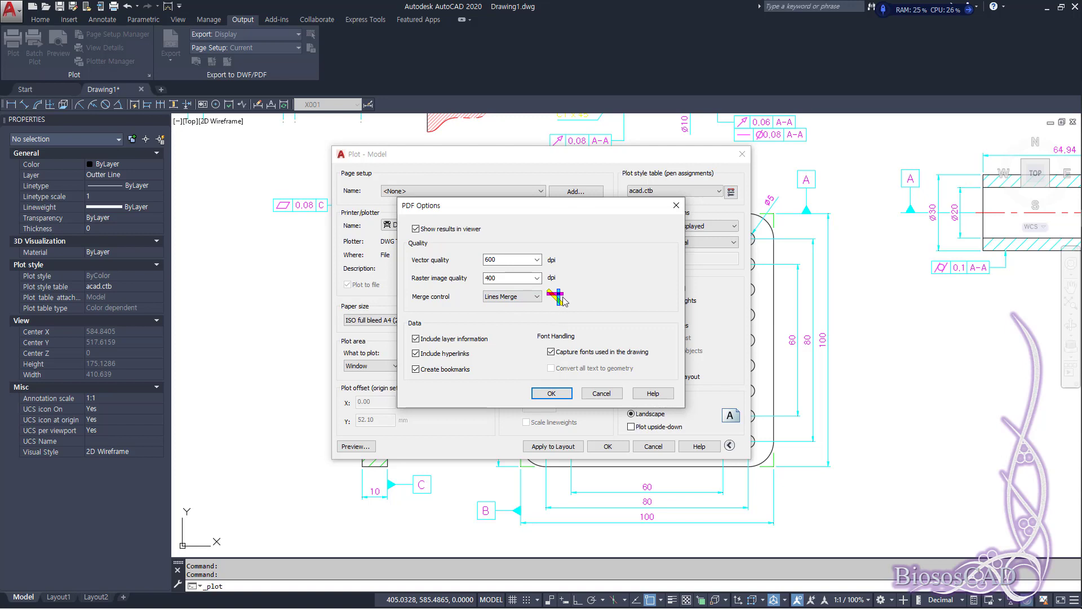
pyautogui.click(532, 296)
pyautogui.click(527, 307)
pyautogui.click(532, 296)
pyautogui.click(529, 305)
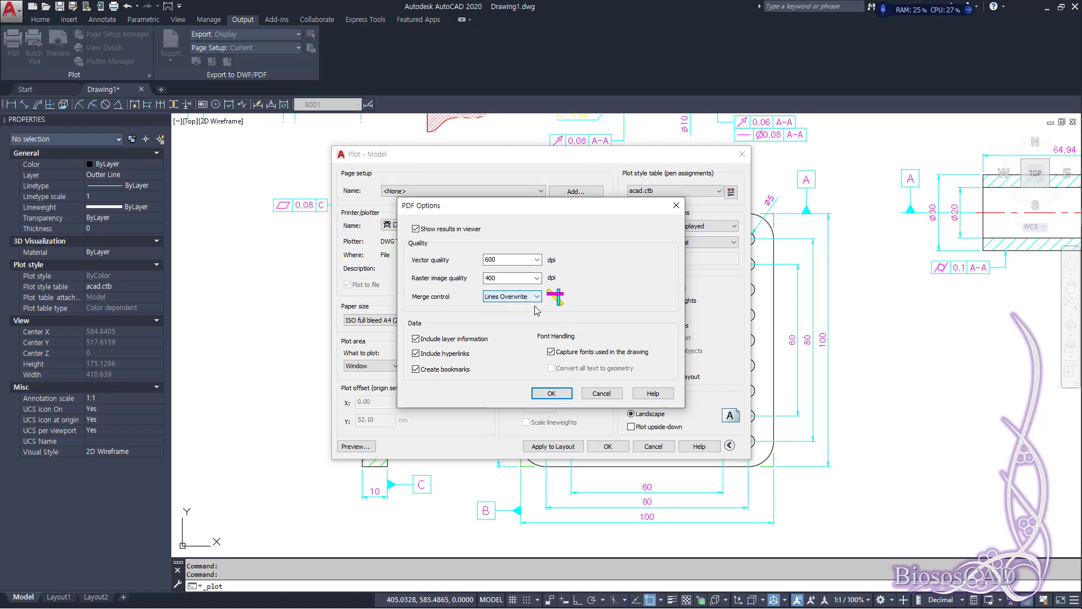
pyautogui.click(551, 394)
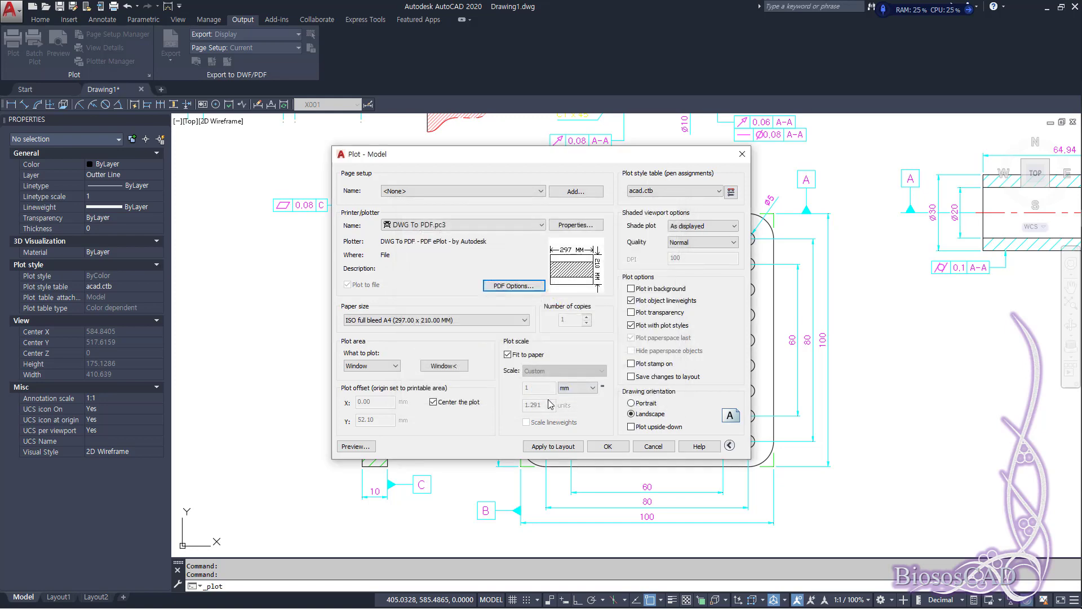
# - Change the plot paper size to ISO full bleed A1 (841.00 x 594.00 MM)
pyautogui.click(472, 320)
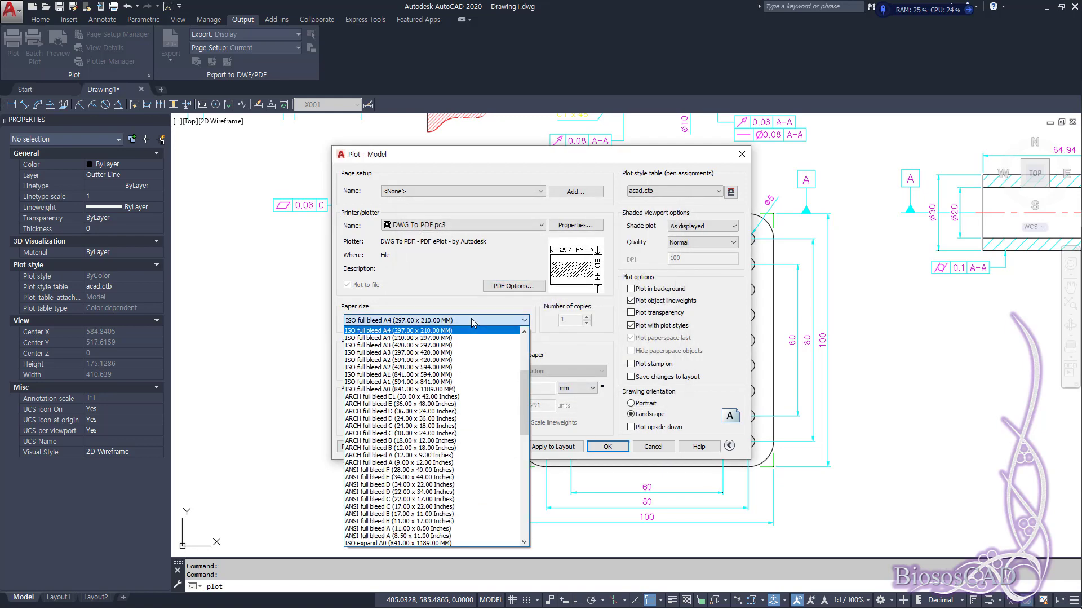
pyautogui.scroll(2, 529, 402)
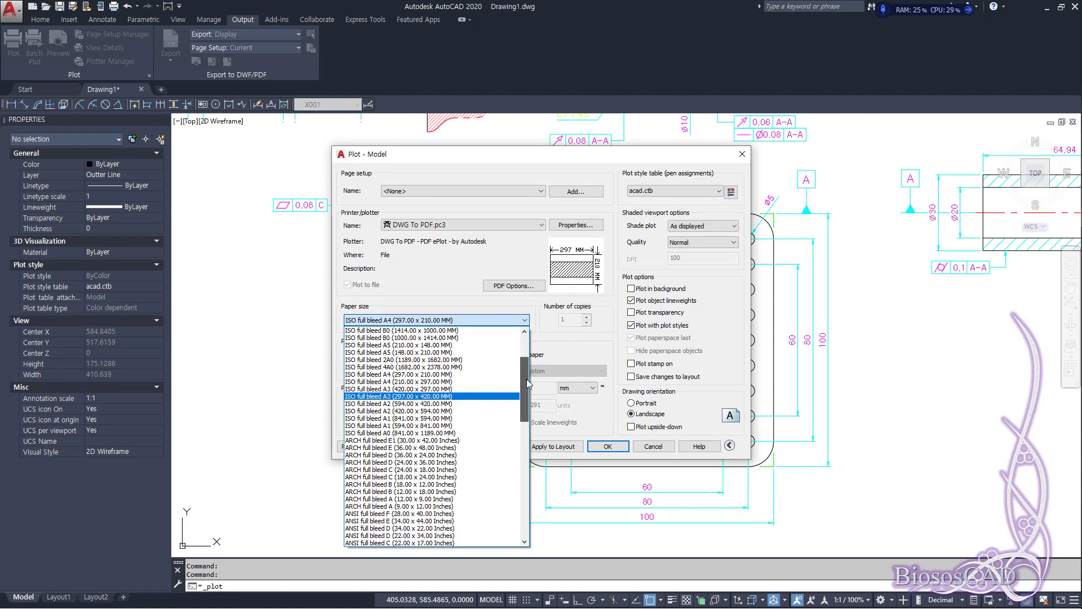
pyautogui.scroll(3, 529, 402)
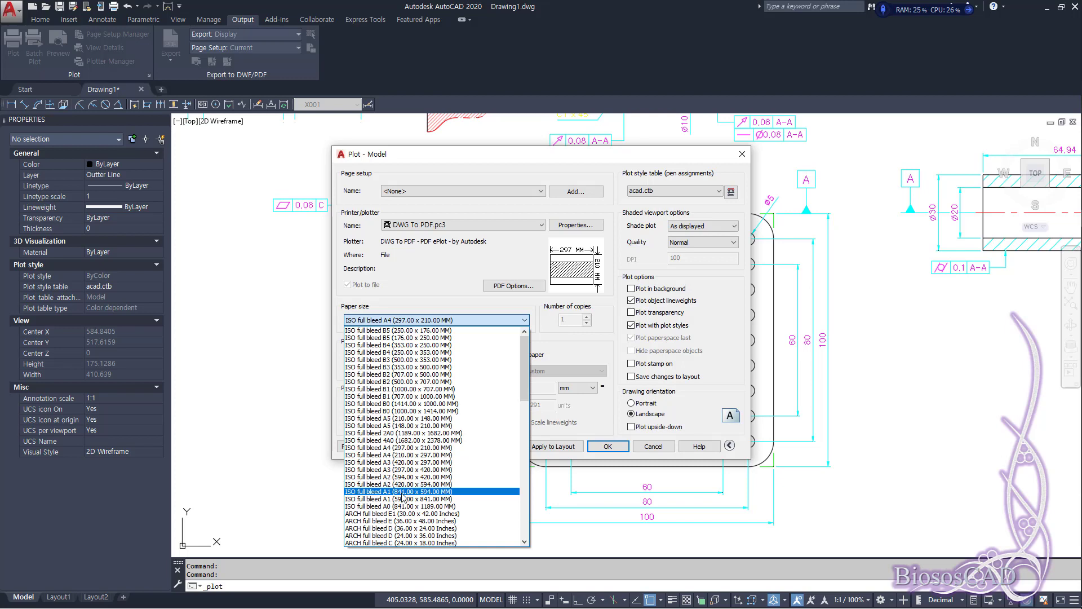
pyautogui.click(458, 494)
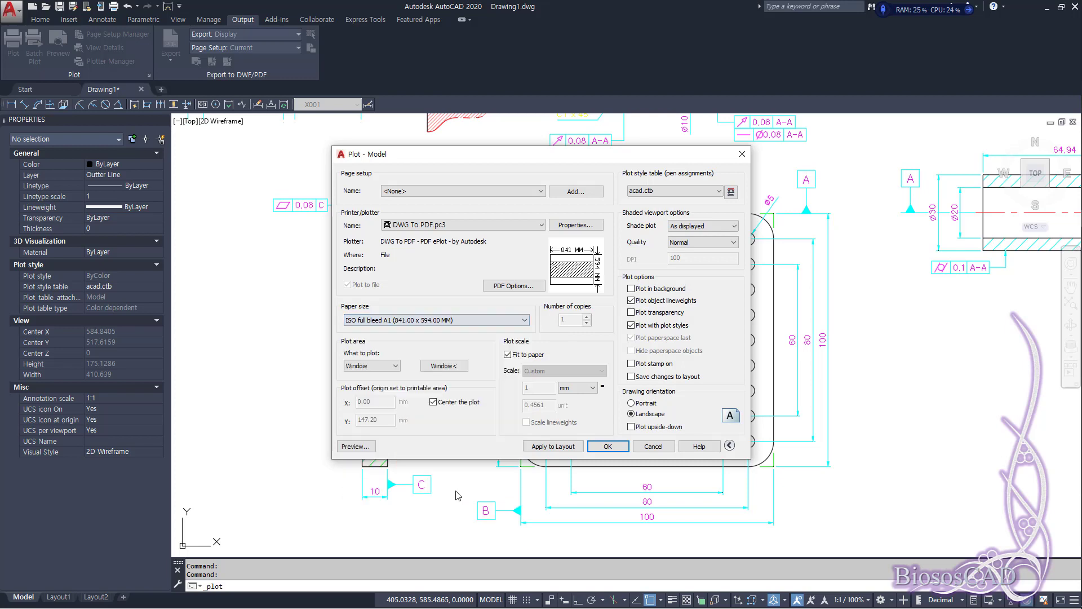
# - Set the plot area to a window picked around the plate views
pyautogui.click(449, 366)
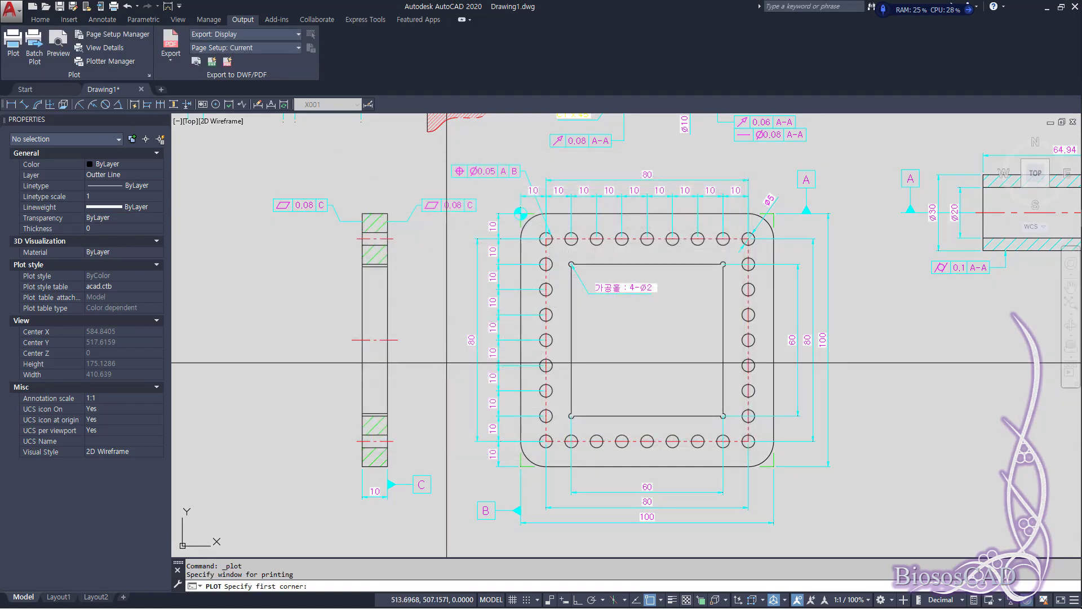
pyautogui.click(333, 541)
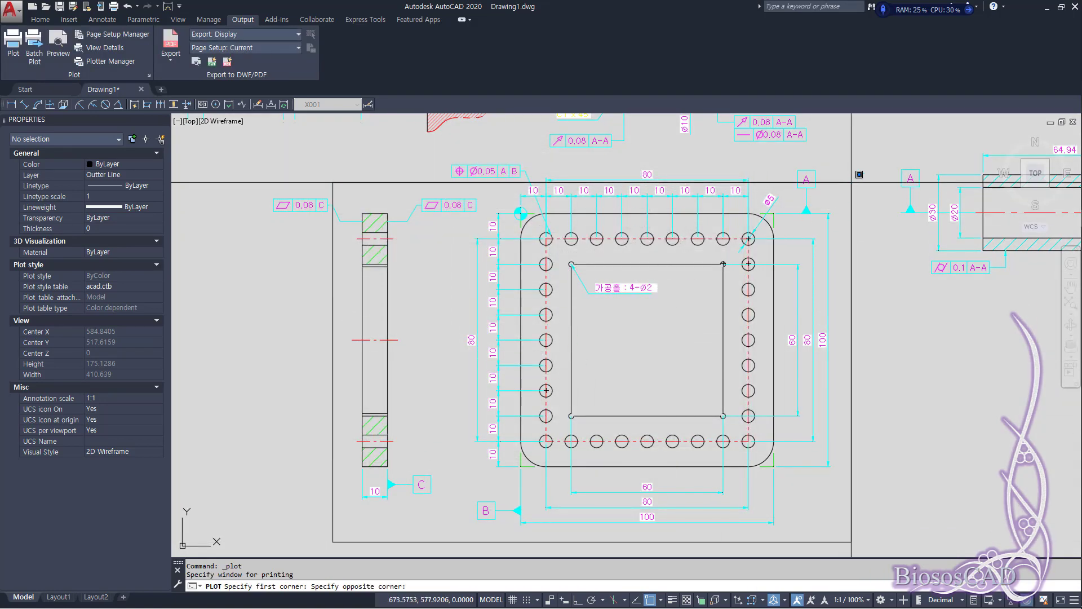
pyautogui.click(842, 157)
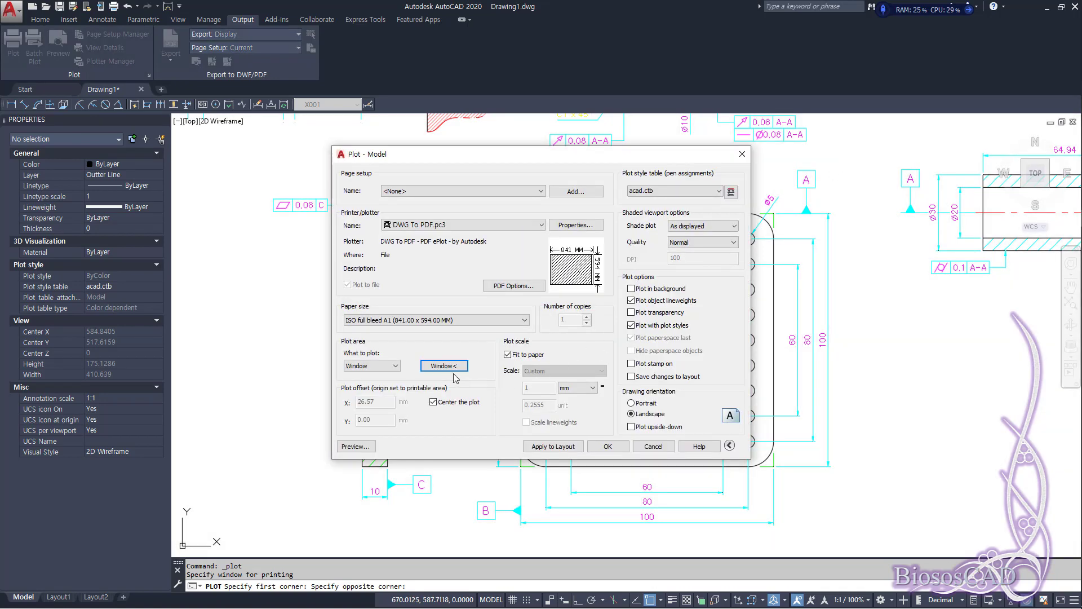
# - Switch the paper size back to ISO full bleed A4 (297.00 x 210.00 MM)
pyautogui.click(473, 319)
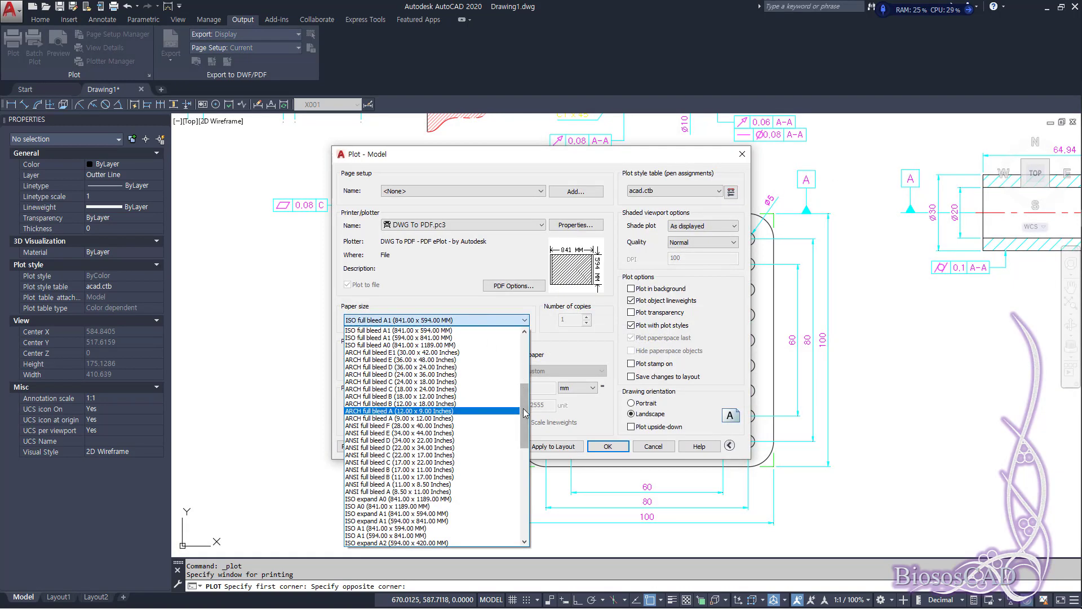
pyautogui.moveTo(525, 414); pyautogui.dragTo(528, 385)
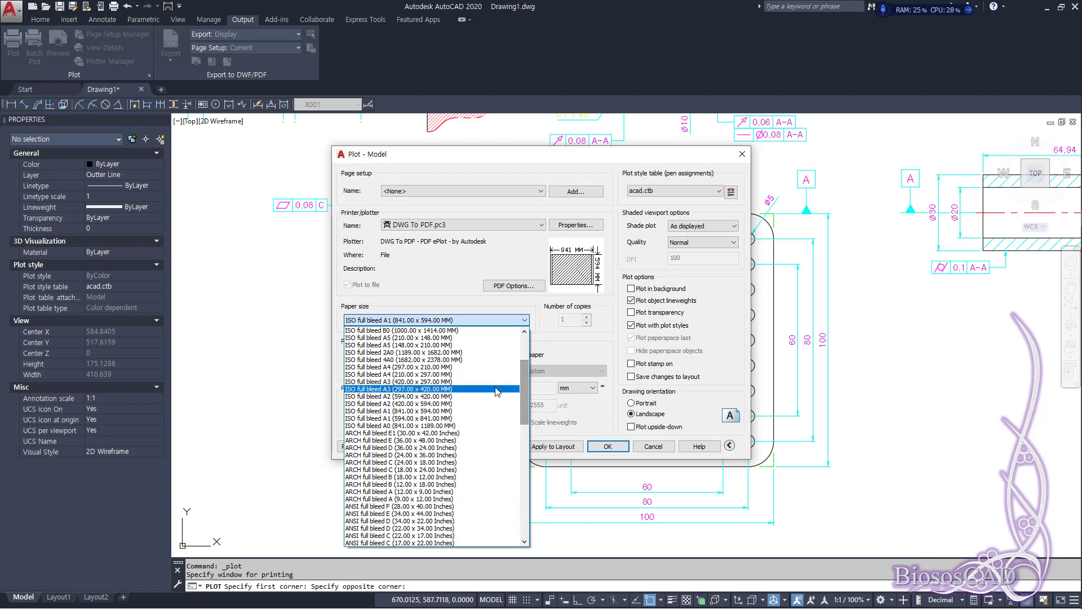
pyautogui.click(469, 367)
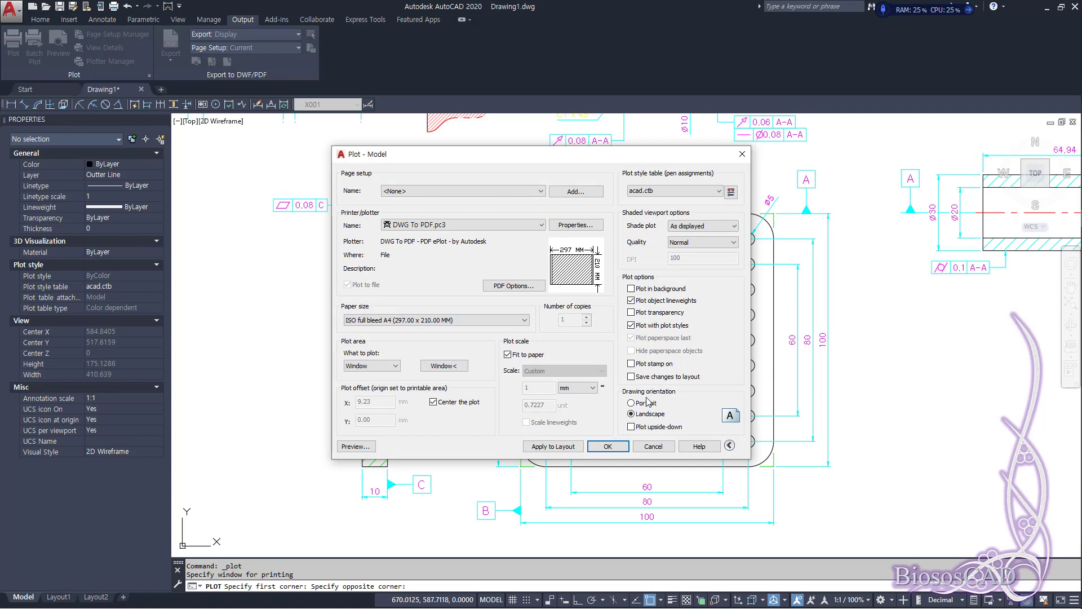
# - Turn off fit to paper, set a 1:1 plot scale and Maximum shaded plot quality
pyautogui.click(508, 355)
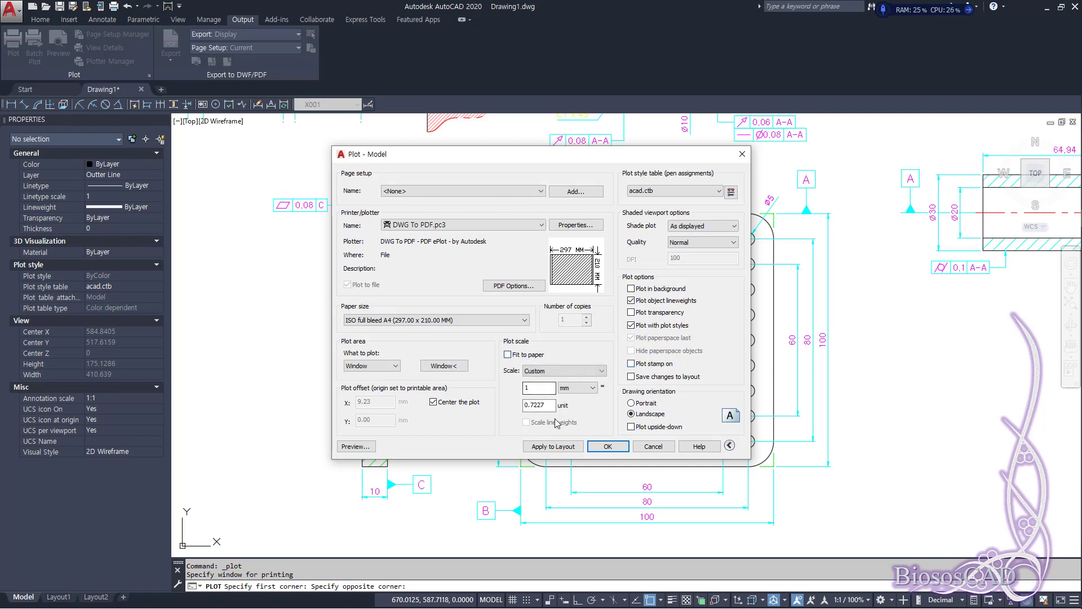
pyautogui.doubleClick(539, 404)
pyautogui.write('1')
pyautogui.click(538, 388)
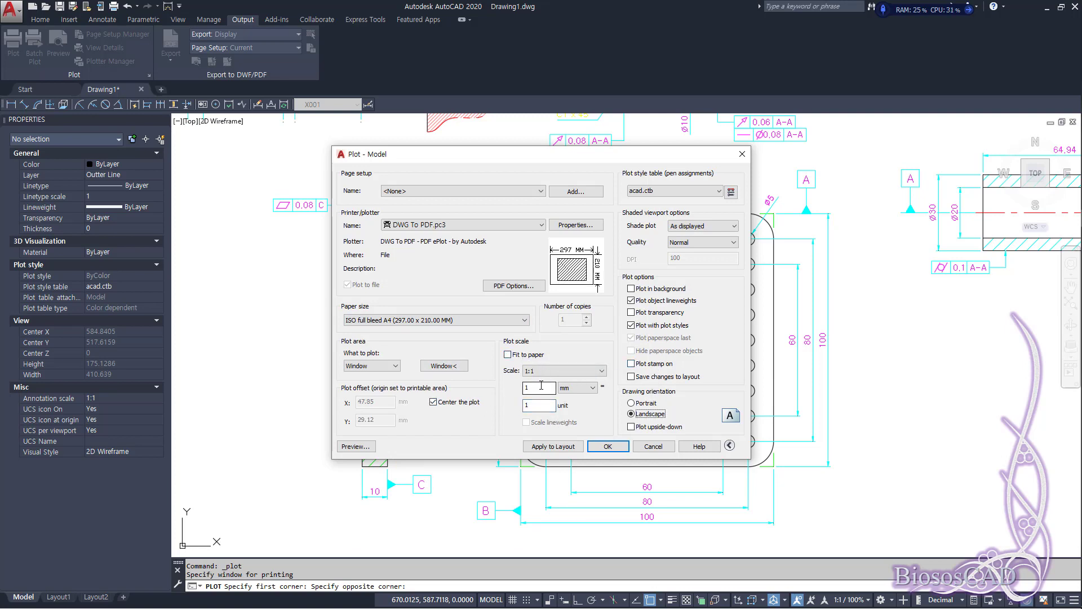
pyautogui.click(696, 244)
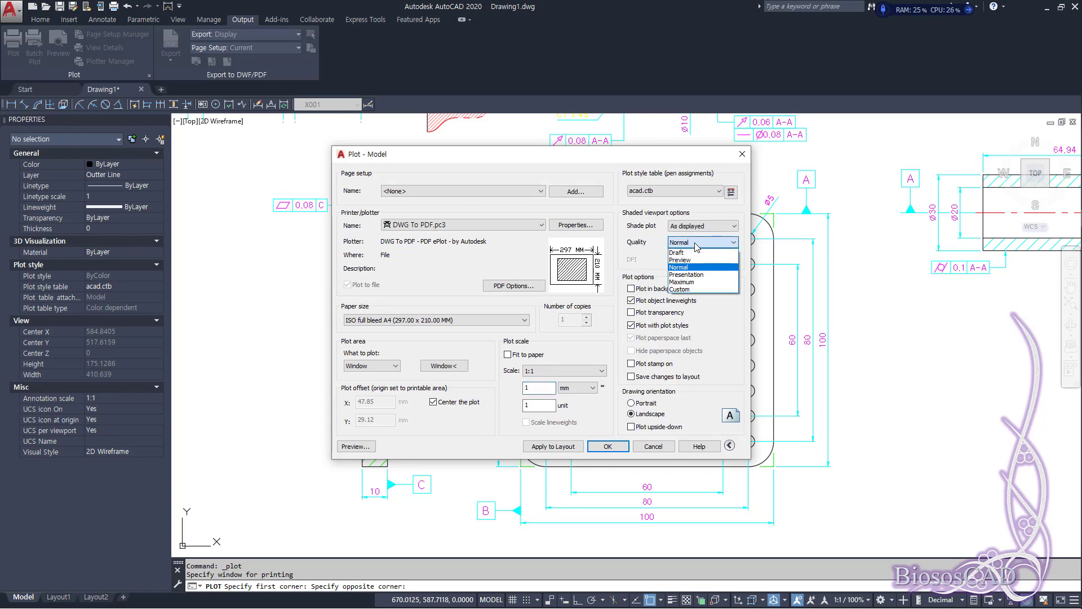
pyautogui.click(684, 284)
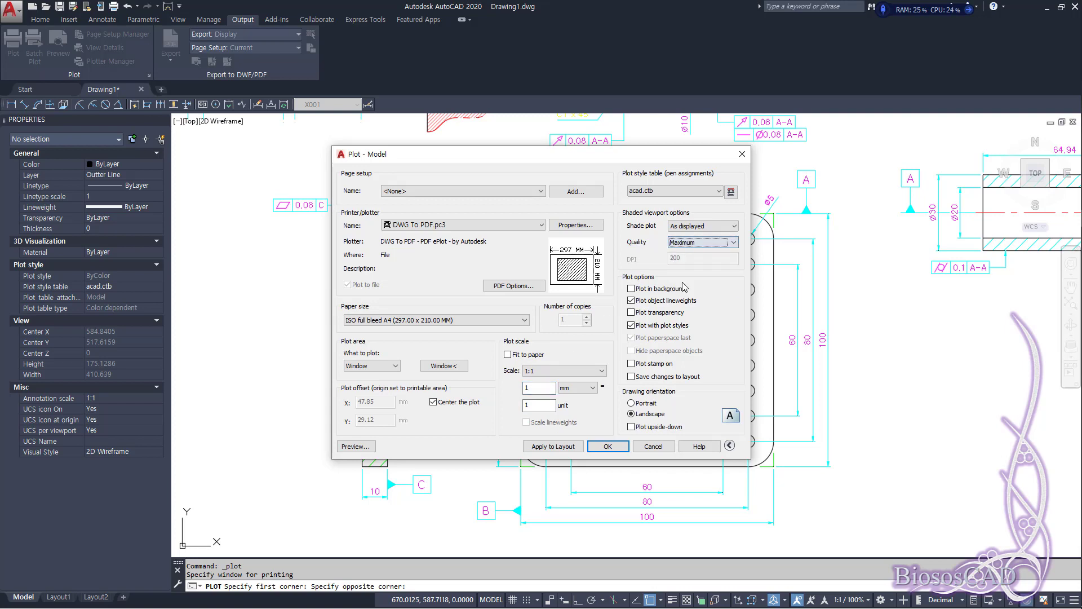
# - Choose the monochrome.ctb plot style table and assign it to all layouts
pyautogui.click(687, 192)
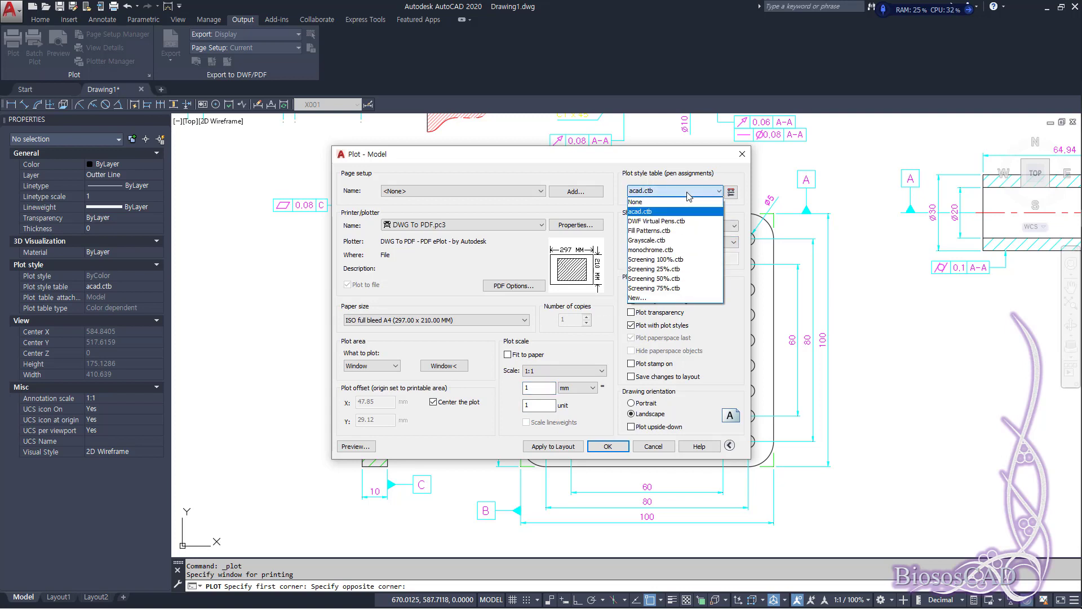
pyautogui.click(676, 249)
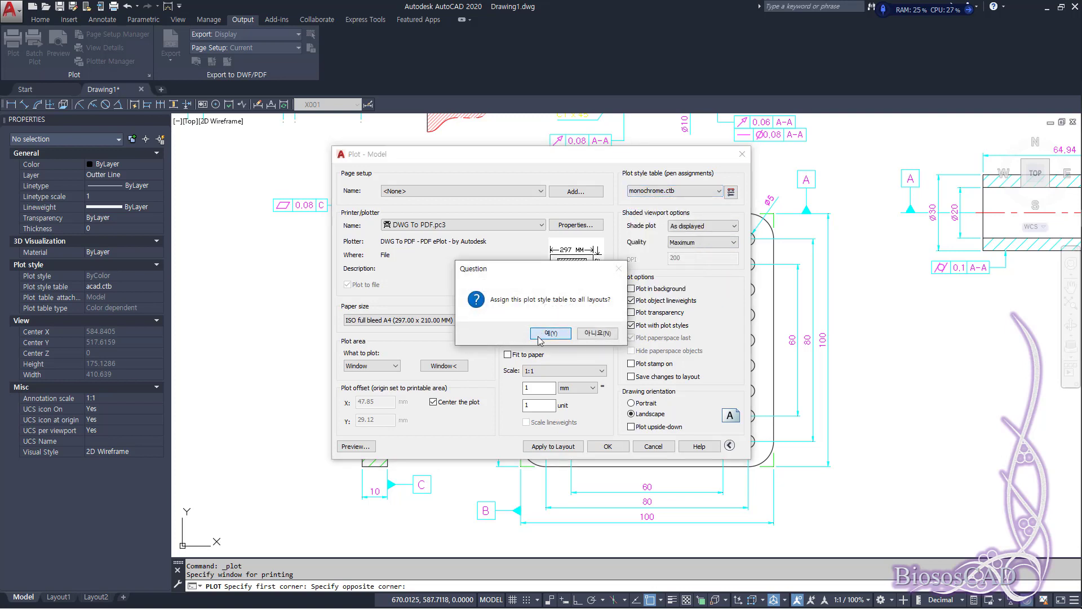
pyautogui.click(541, 334)
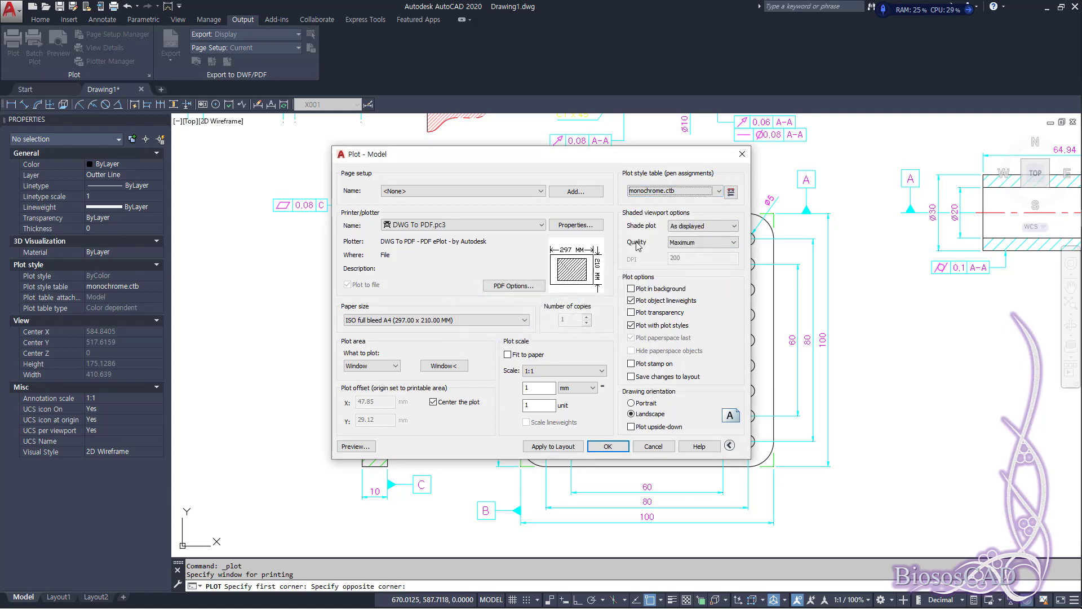
# - Enable Save changes to layout and Plot in background, then apply settings to the layout
pyautogui.click(638, 376)
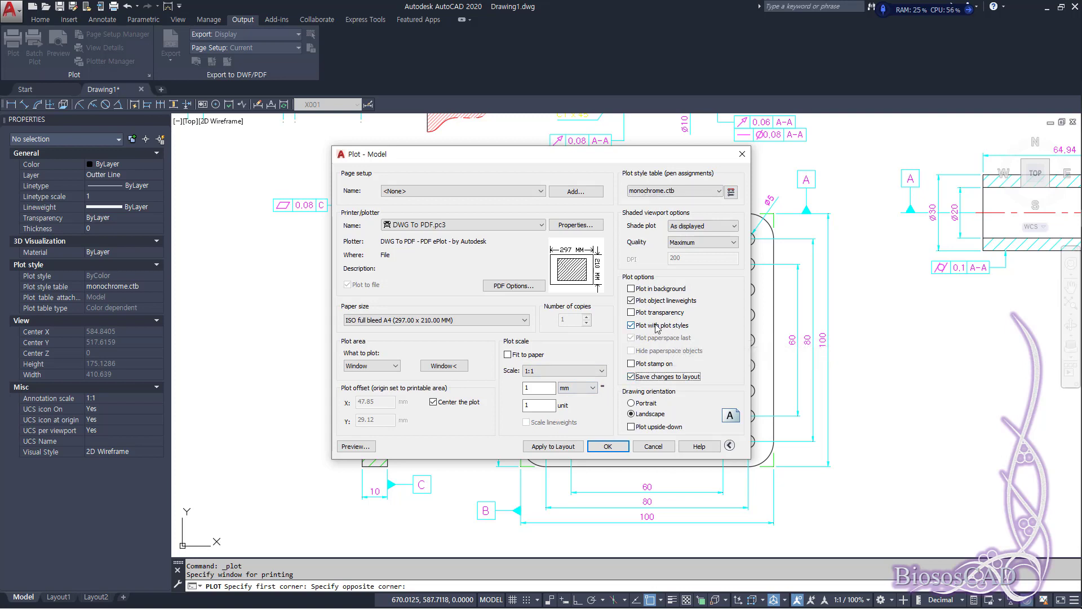
pyautogui.click(670, 289)
pyautogui.click(563, 448)
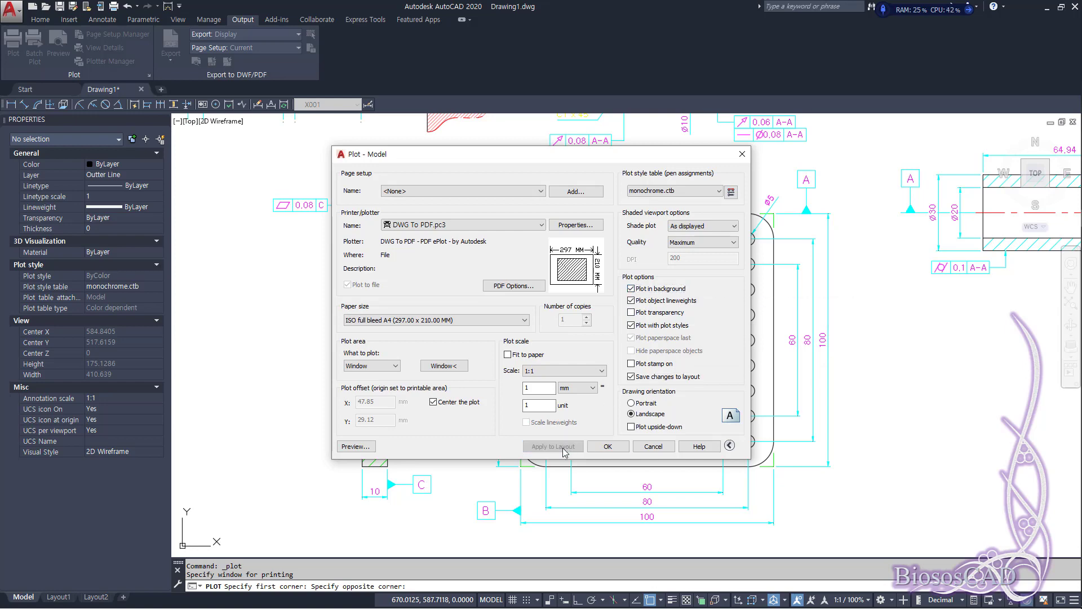
pyautogui.click(365, 448)
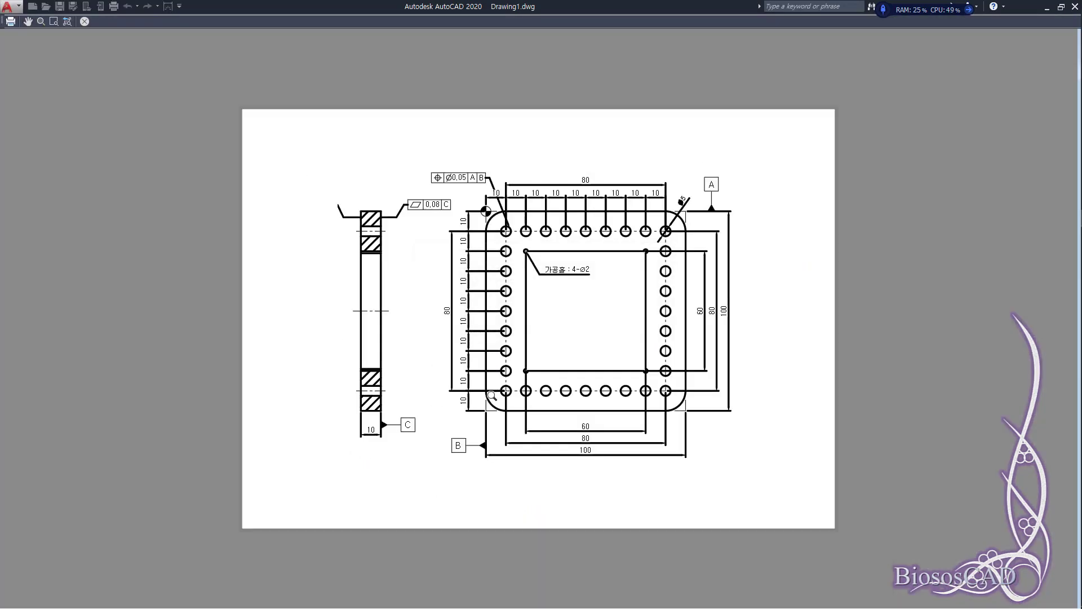
pyautogui.moveTo(614, 479)
pyautogui.mouseDown()
pyautogui.moveTo(614, 185)
pyautogui.moveTo(592, 333)
pyautogui.mouseUp()
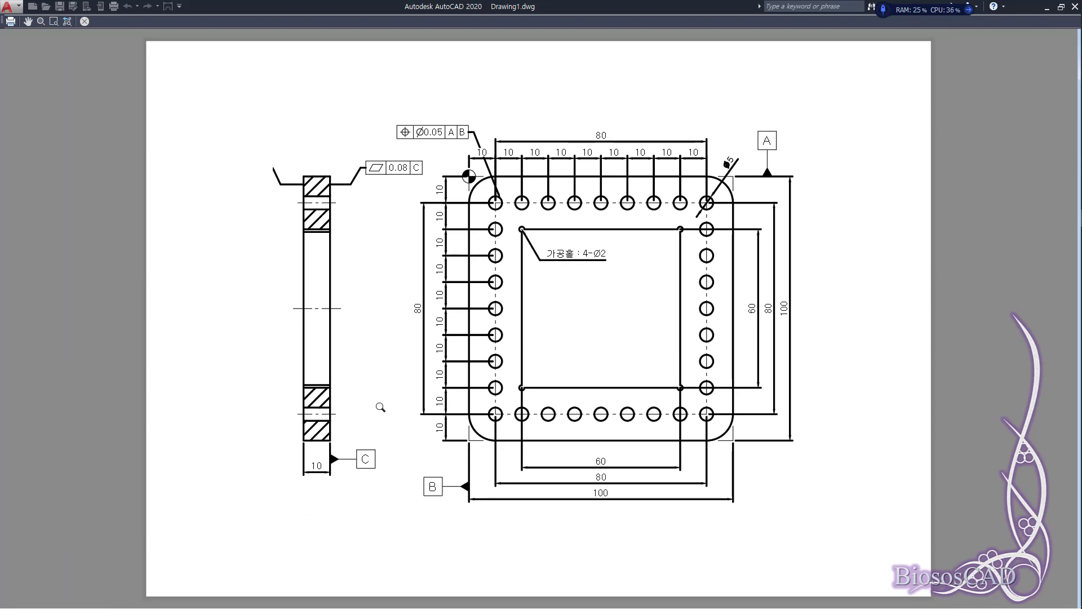
pyautogui.rightClick(428, 257)
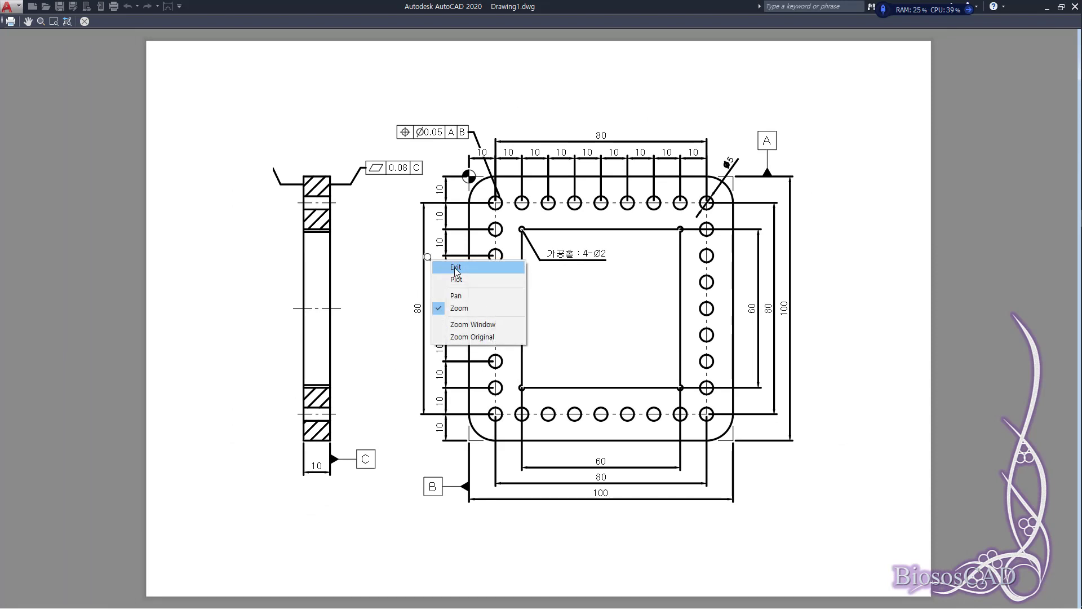
pyautogui.click(454, 267)
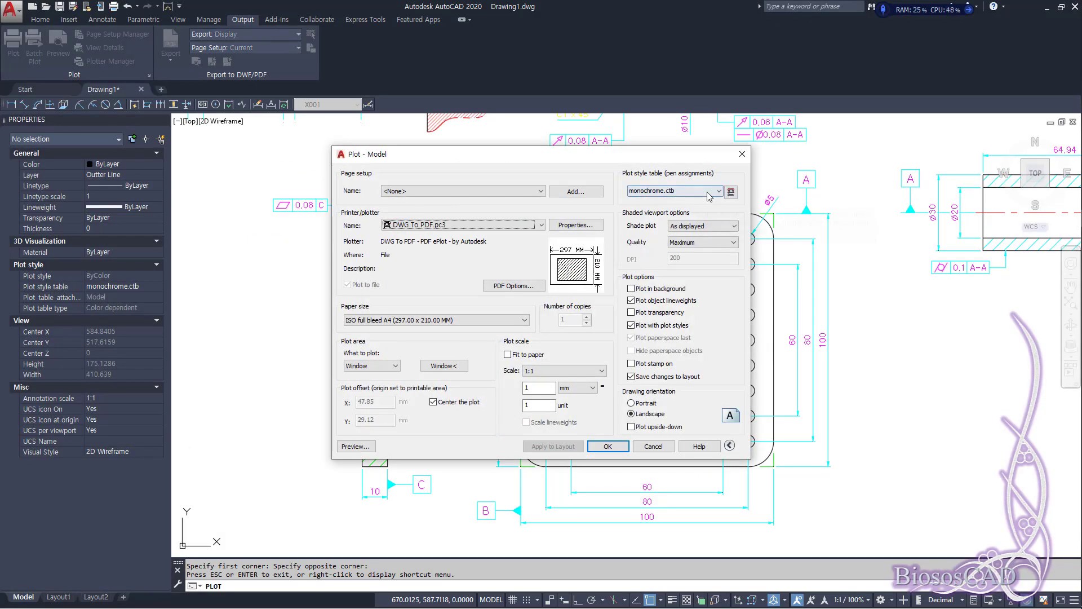
# - Edit monochrome.ctb so Color 4 uses a 0.1300 mm lineweight, then save and close it
pyautogui.click(731, 193)
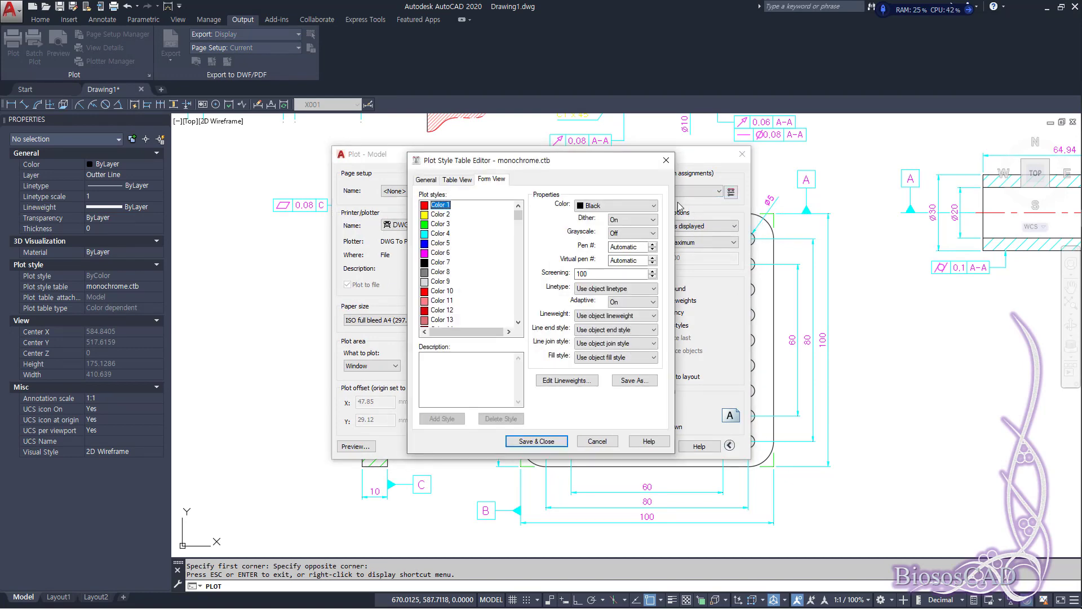
pyautogui.click(441, 233)
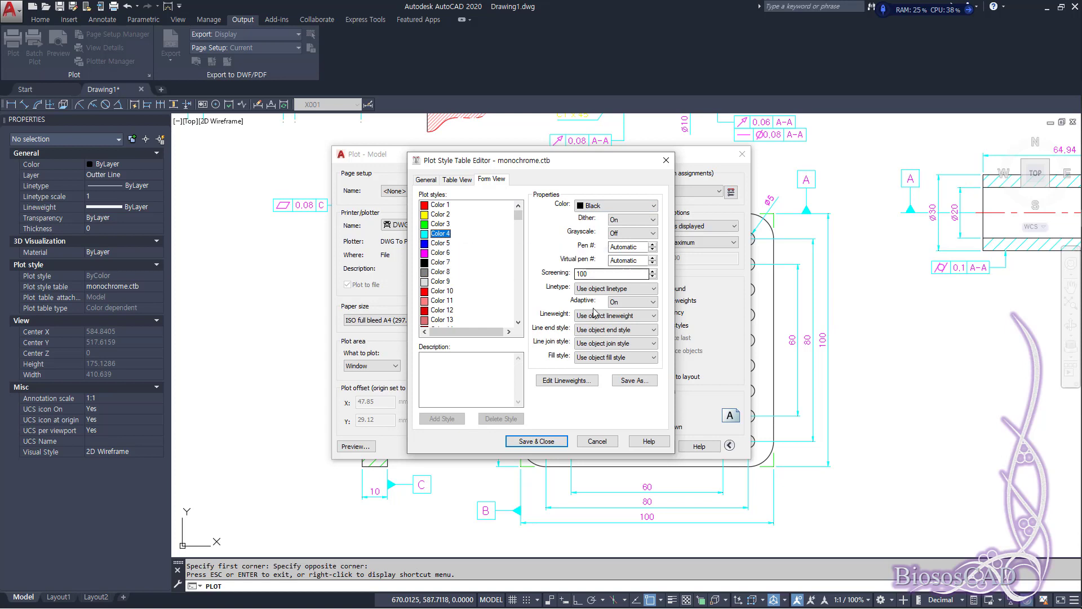
pyautogui.click(616, 317)
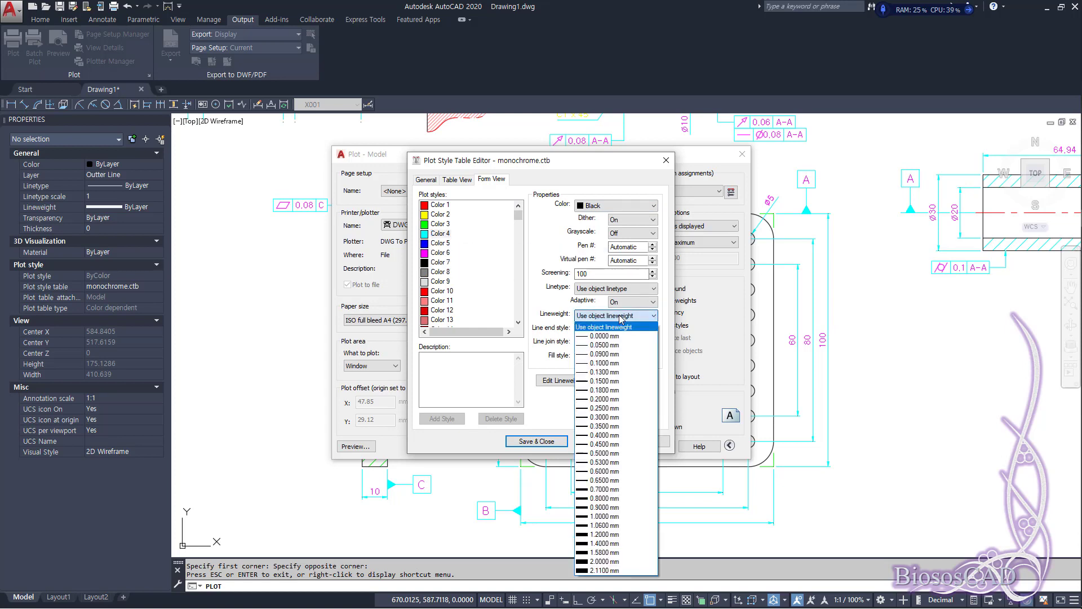
pyautogui.click(602, 390)
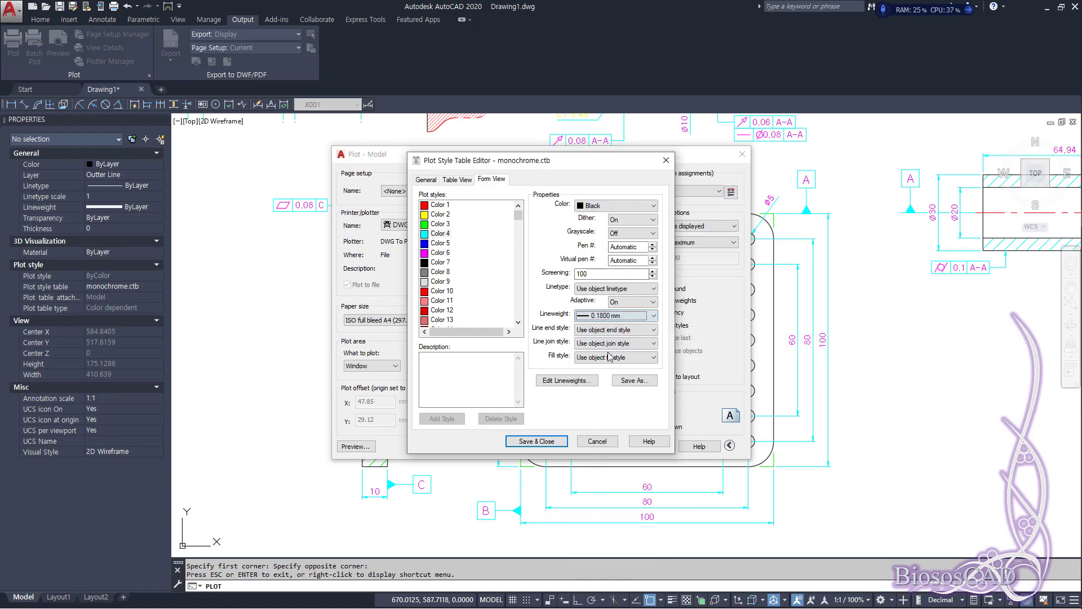
pyautogui.click(620, 319)
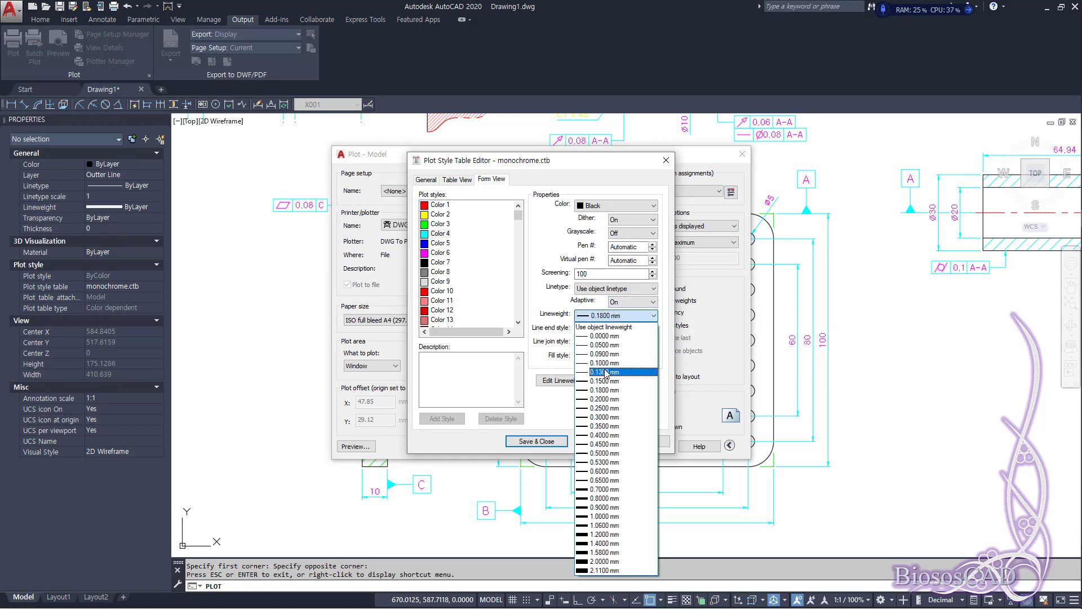
pyautogui.click(605, 372)
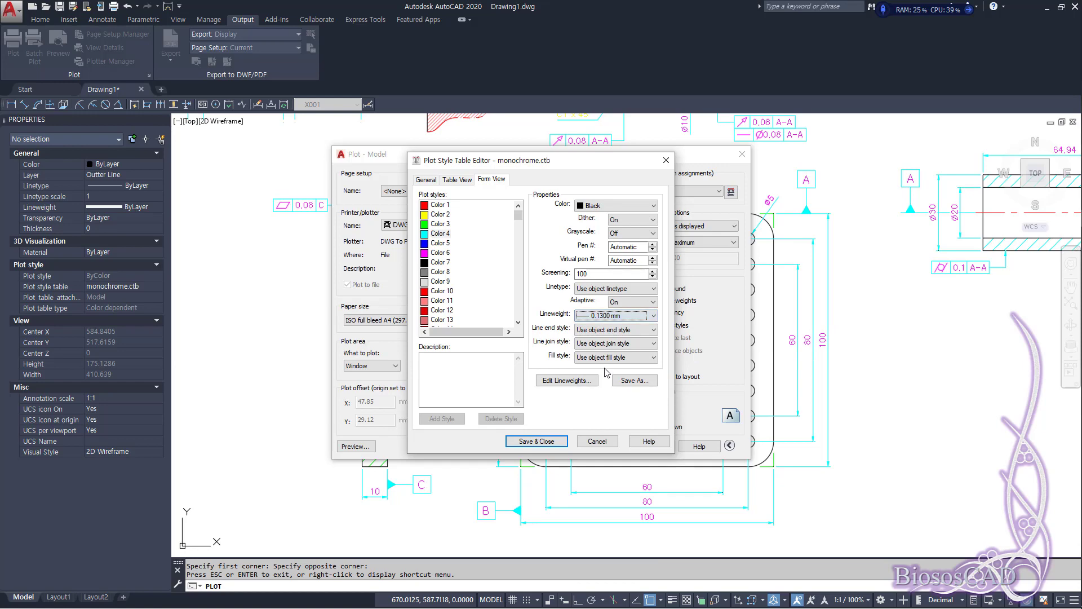
pyautogui.click(538, 443)
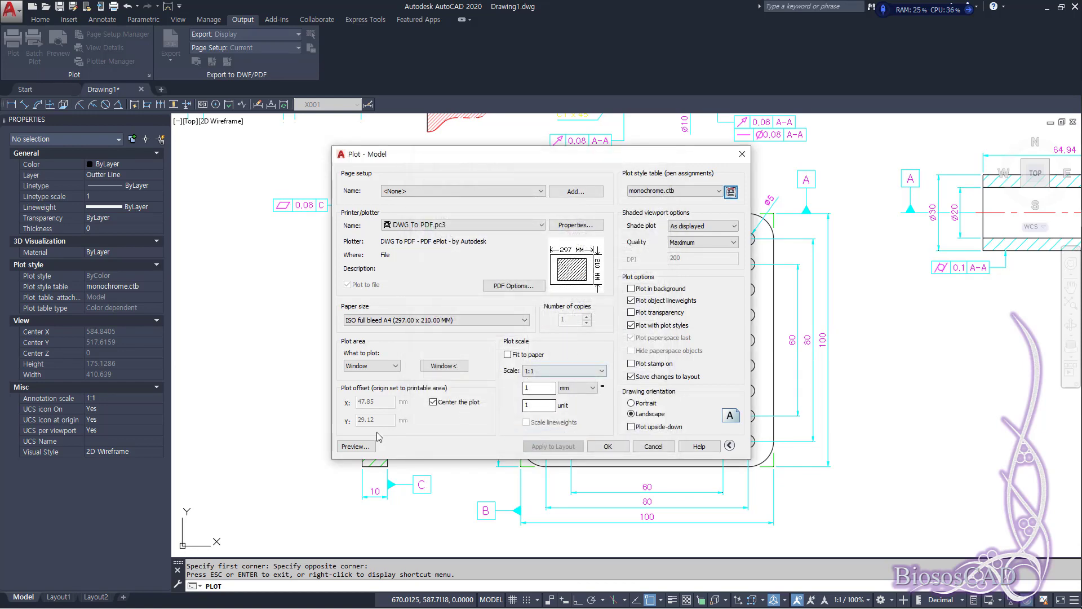
pyautogui.click(347, 448)
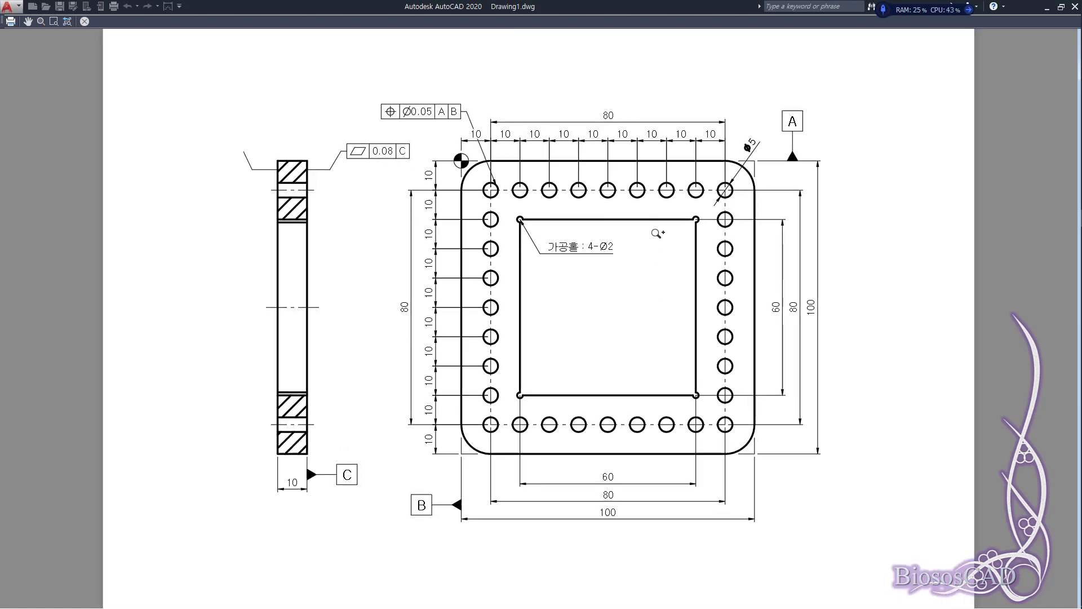
pyautogui.moveTo(657, 233); pyautogui.dragTo(662, 192)
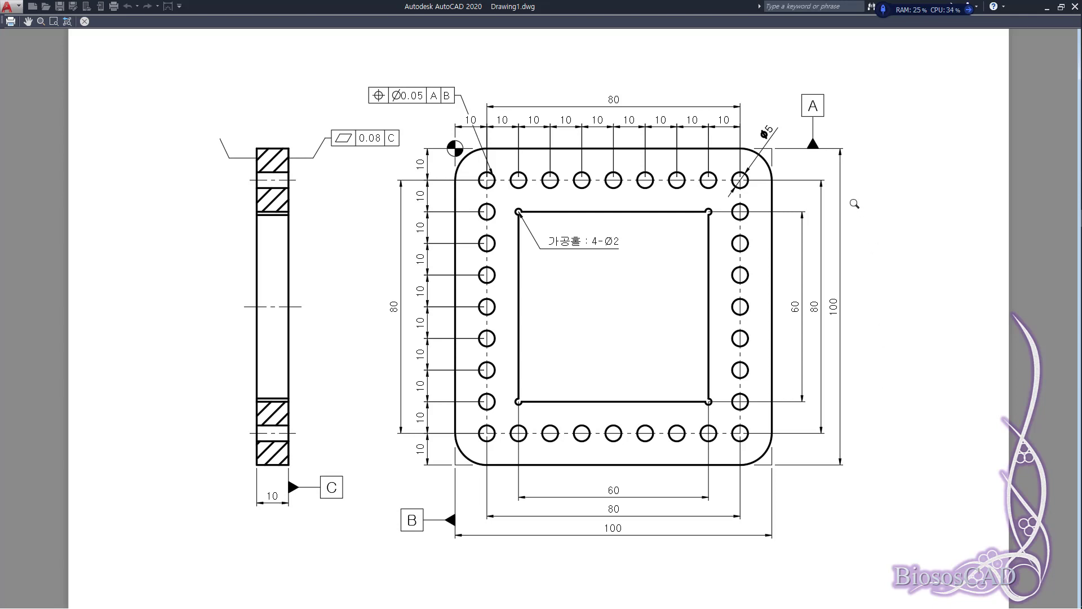
pyautogui.rightClick(473, 222)
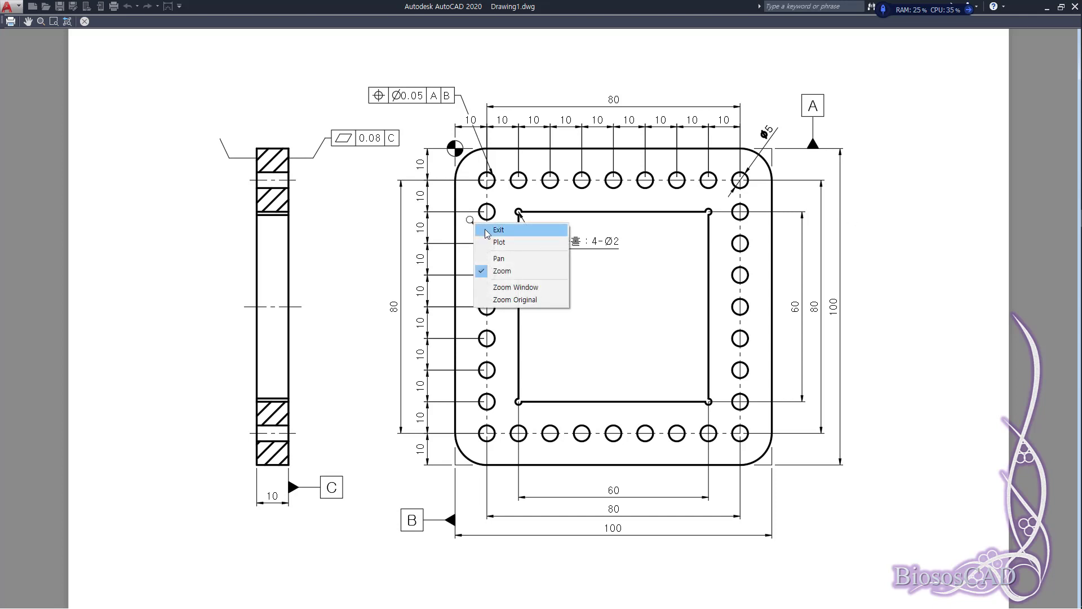
pyautogui.click(485, 231)
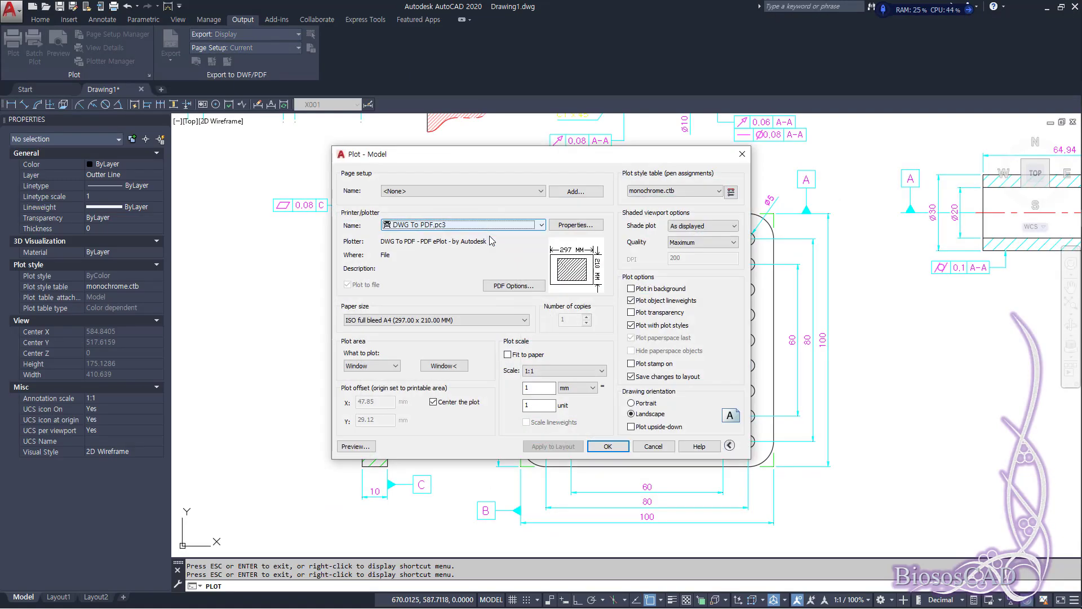
# - Edit monochrome.ctb so Color 6 uses a 0.1300 mm lineweight, then save and close it
pyautogui.click(731, 193)
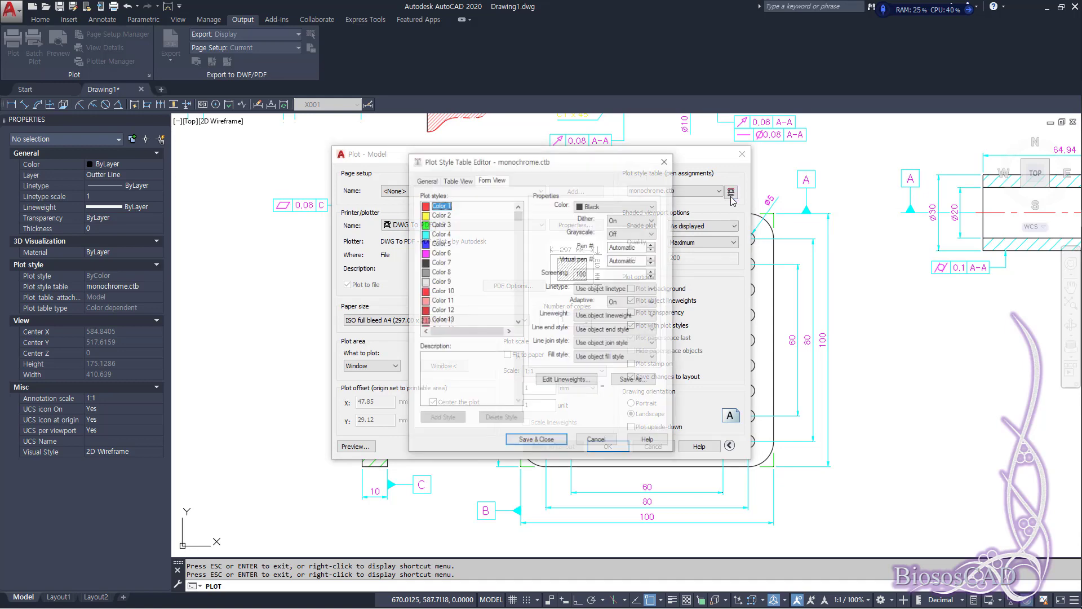
pyautogui.click(435, 254)
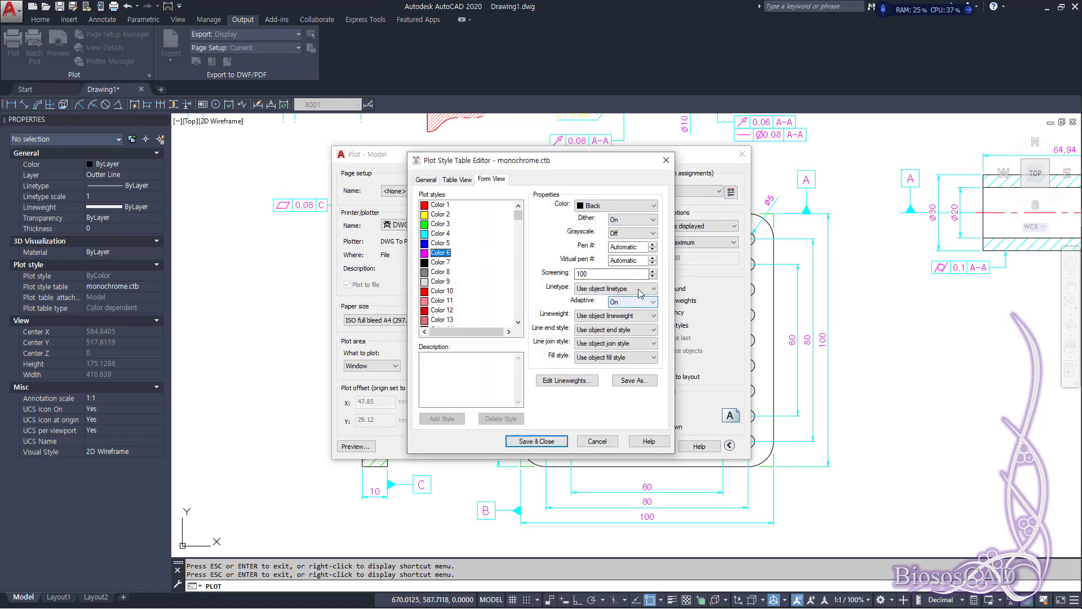
pyautogui.click(624, 318)
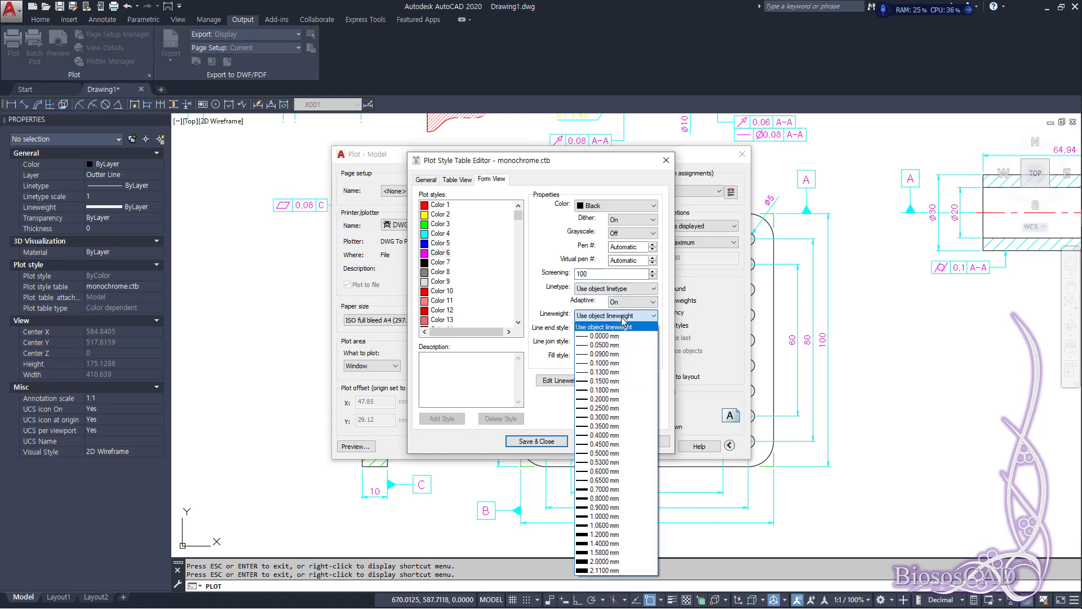
pyautogui.click(616, 380)
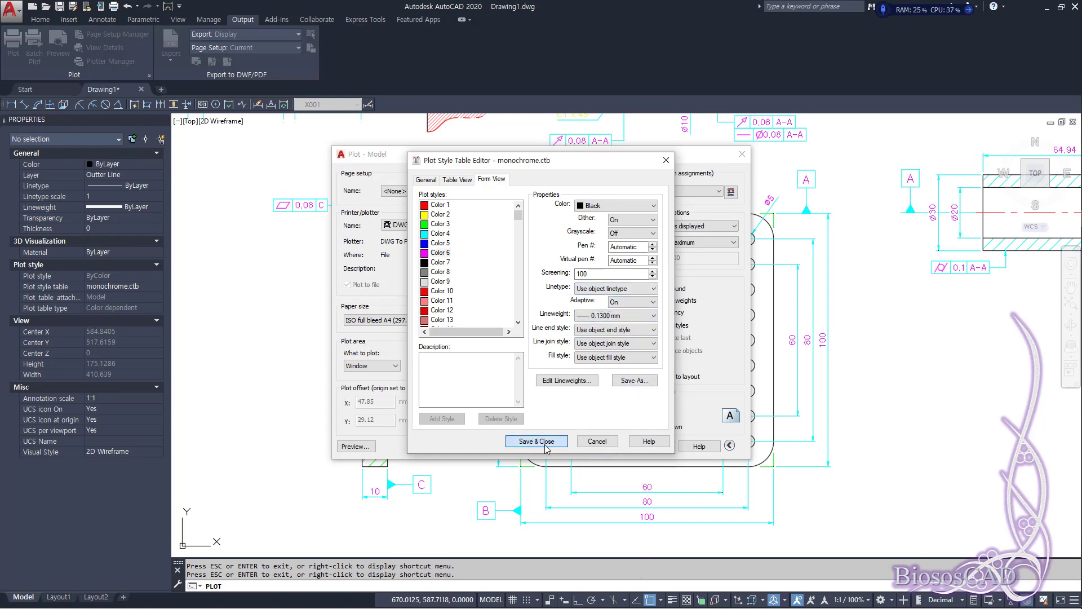
pyautogui.click(533, 441)
# - Preview the A4 plot and zoom in on the black-and-white plate drawing
pyautogui.click(373, 446)
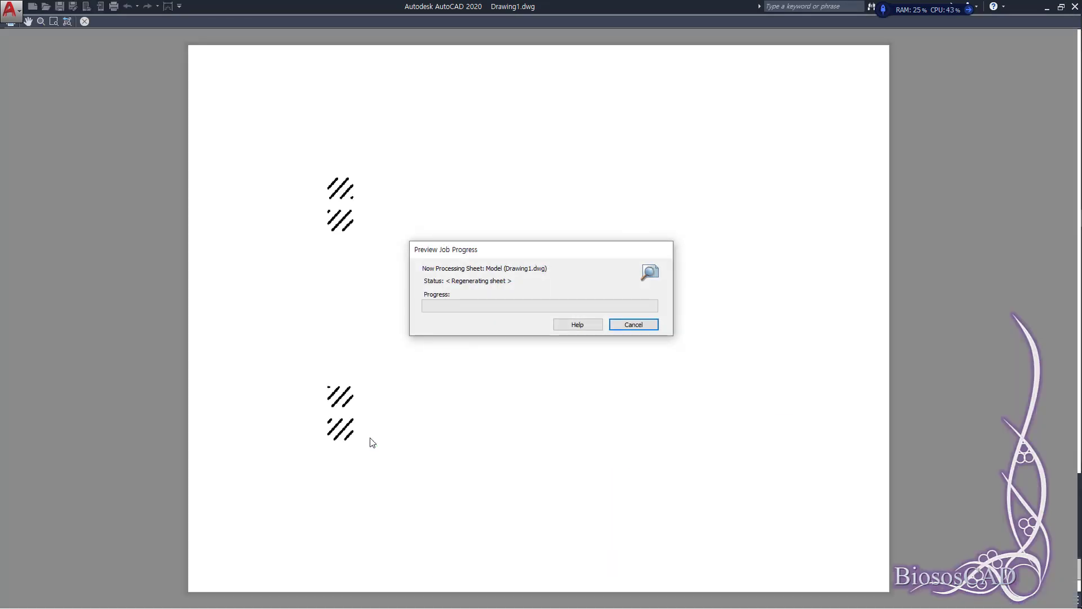
pyautogui.moveTo(641, 328); pyautogui.dragTo(629, 182)
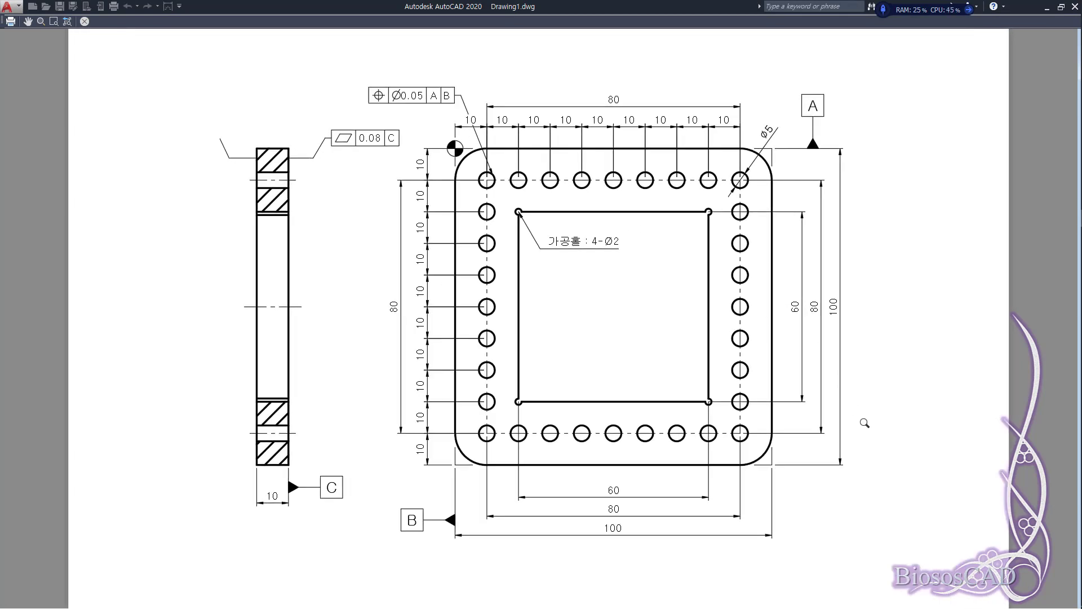